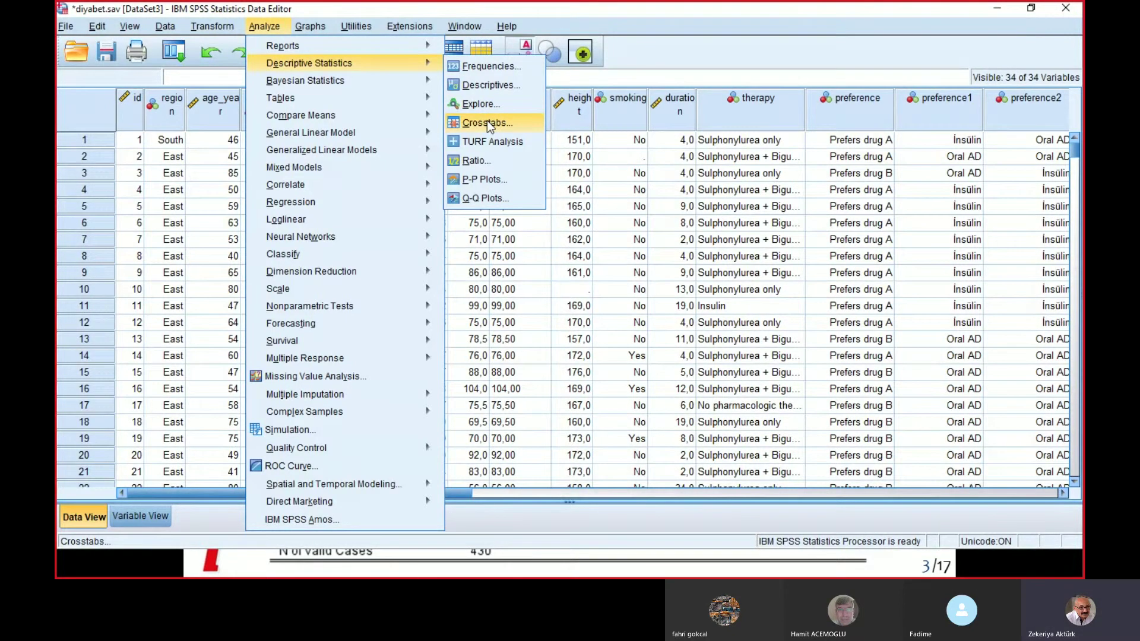
Step: Run a crosstabulation with Cinsiyet [sex] in rows and İlaç tercihi [preference] in columns, and review the crosstabulation and chi-square tables
click(487, 122)
click(609, 155)
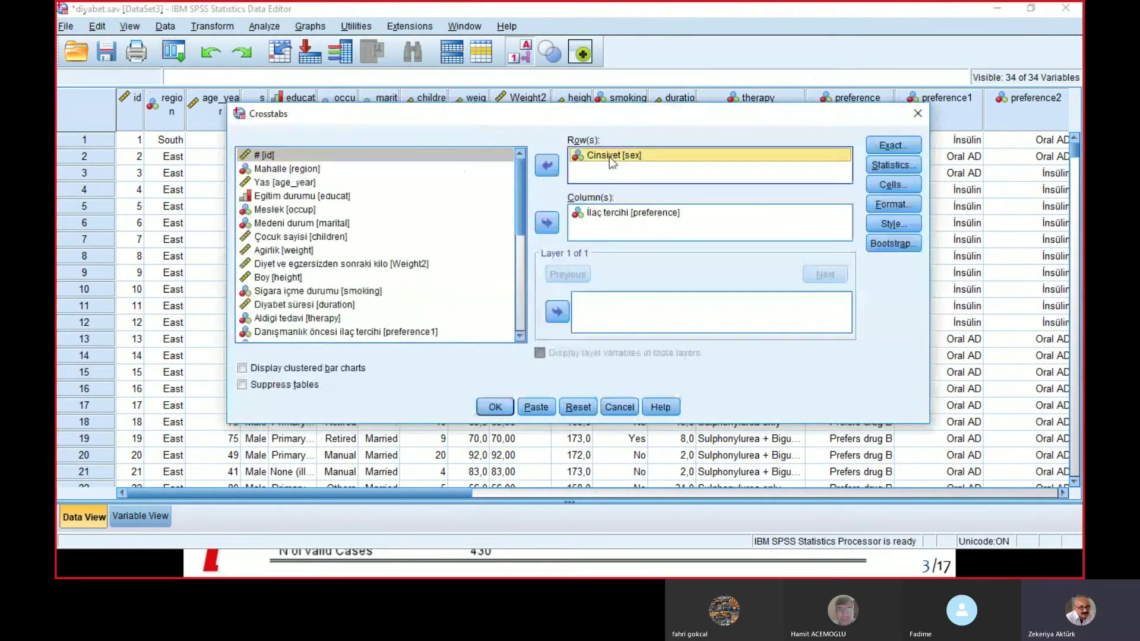
click(607, 214)
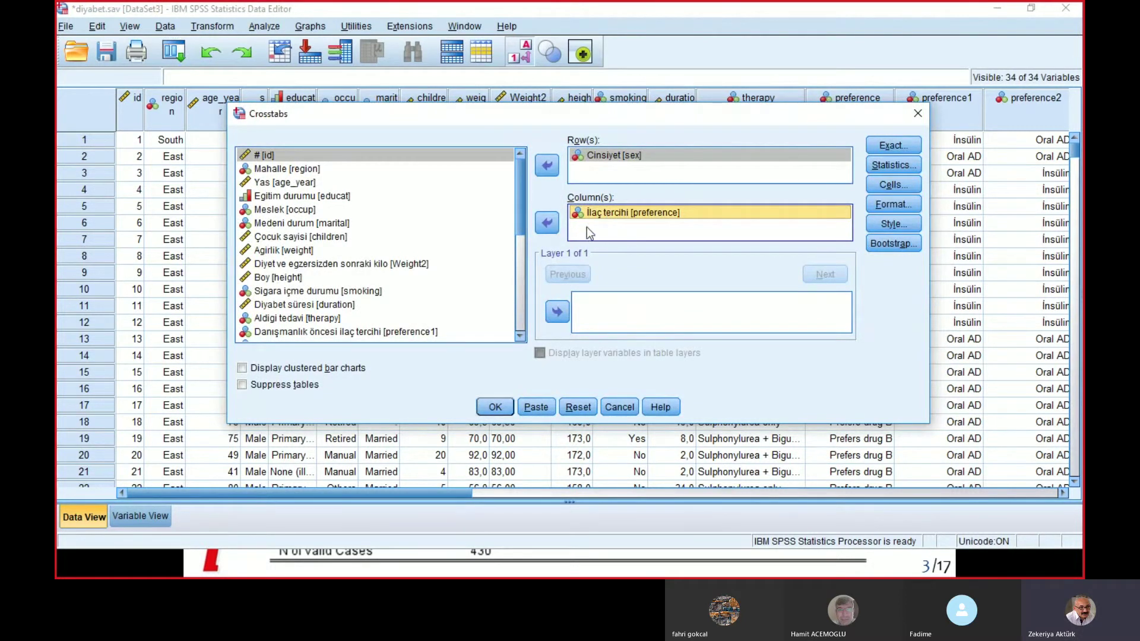
click(881, 169)
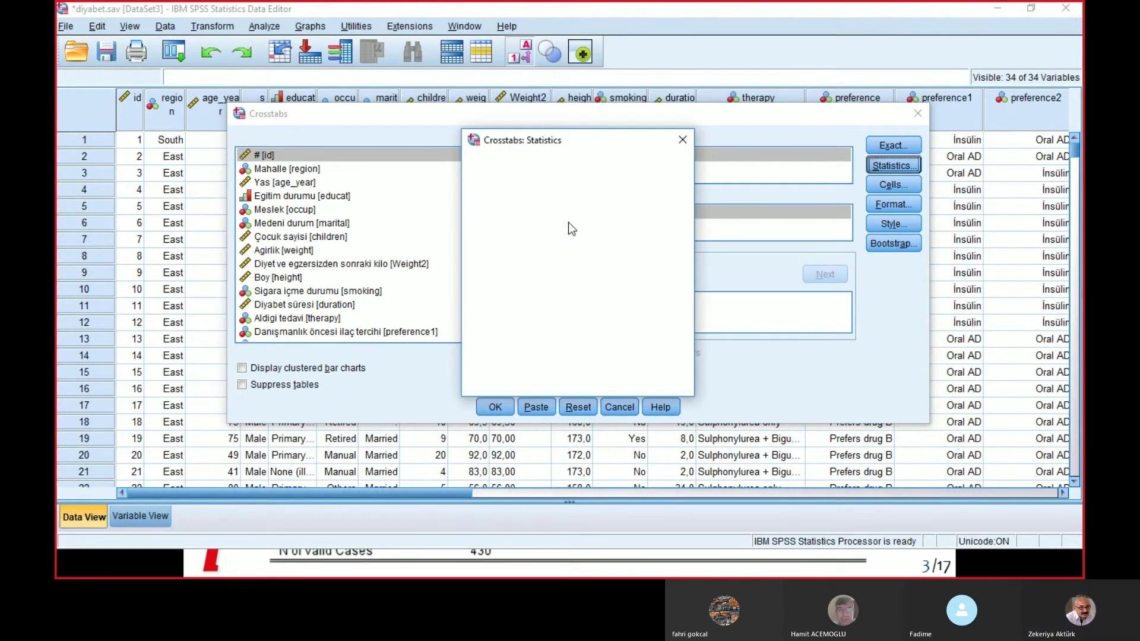
click(586, 380)
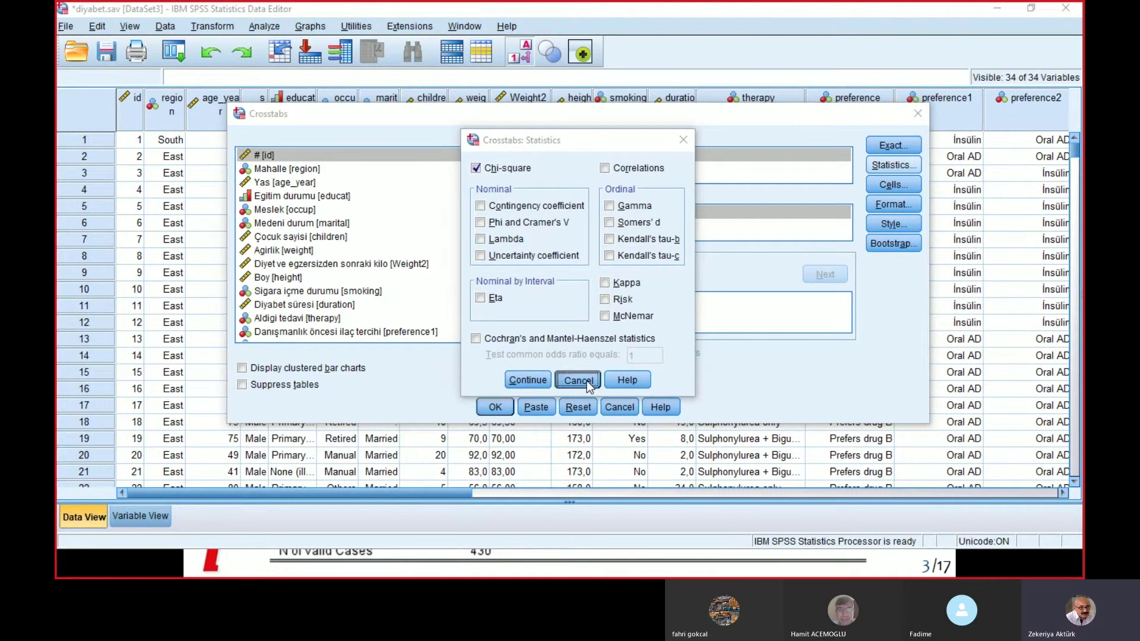
click(497, 408)
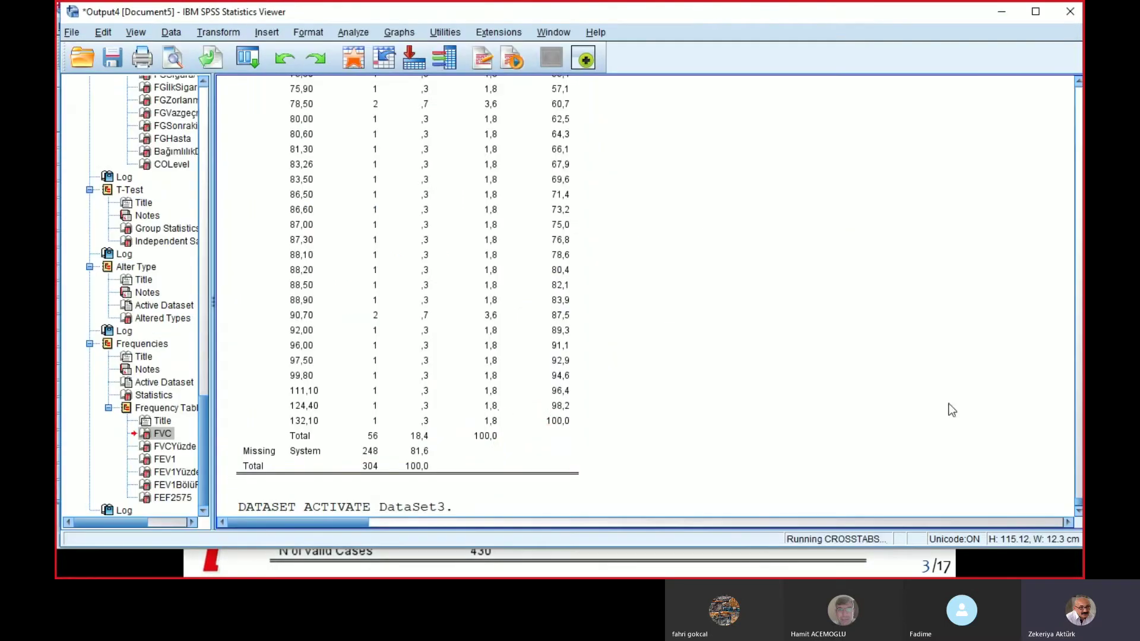
click(442, 390)
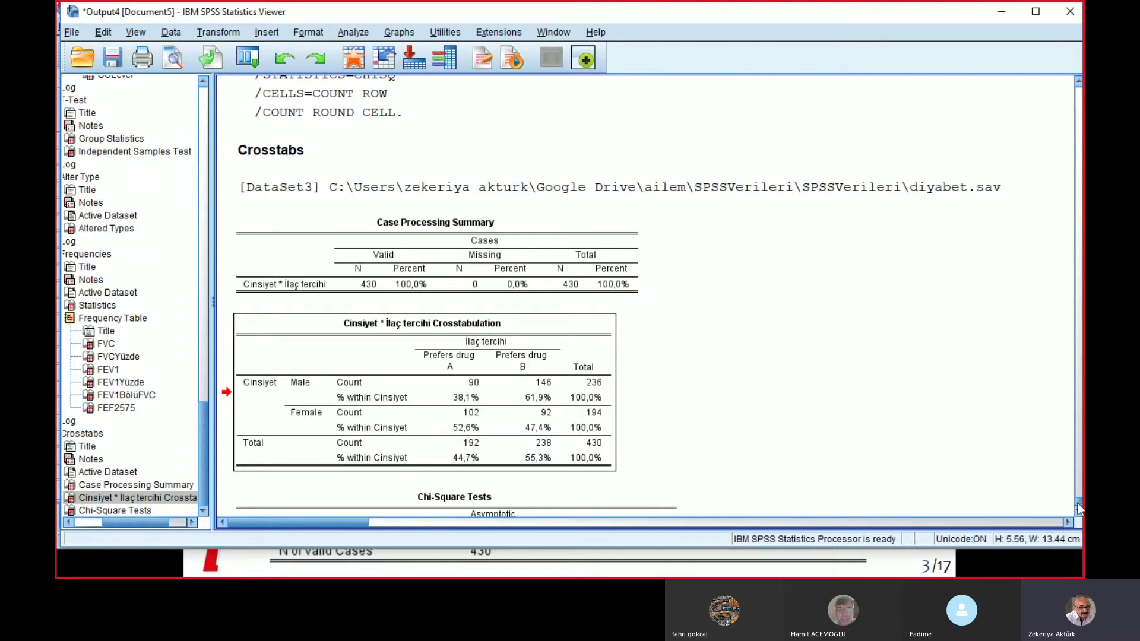
scroll(1081, 520, down, 1)
scroll(671, 432, down, 5)
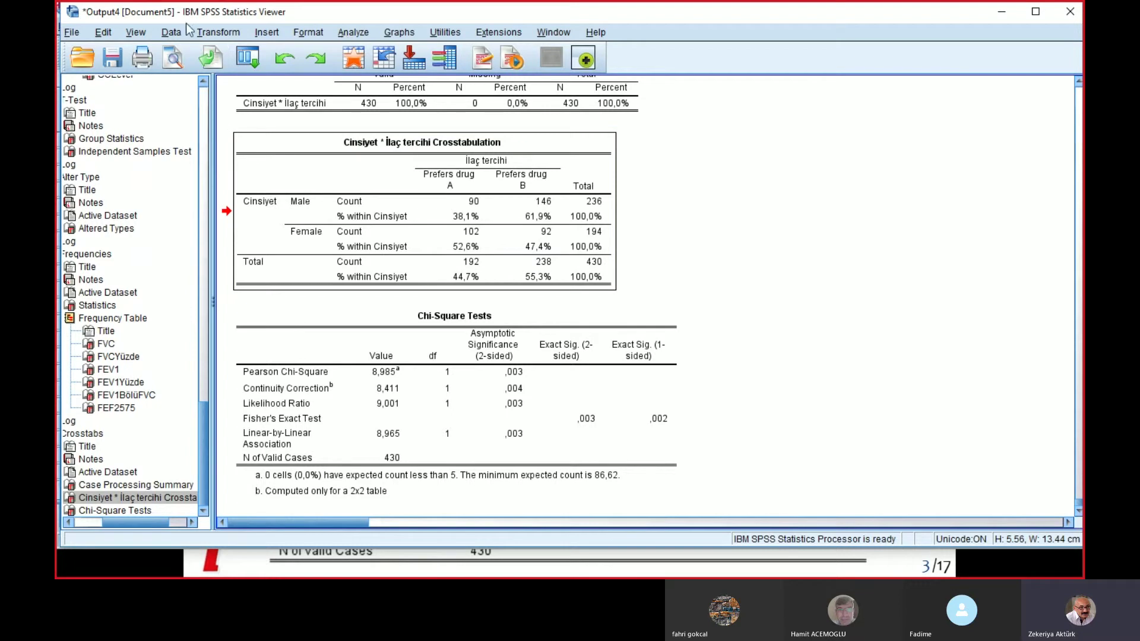
Step: Select a random sample of approximately 6% of all cases, filtering out the unselected cases
click(173, 34)
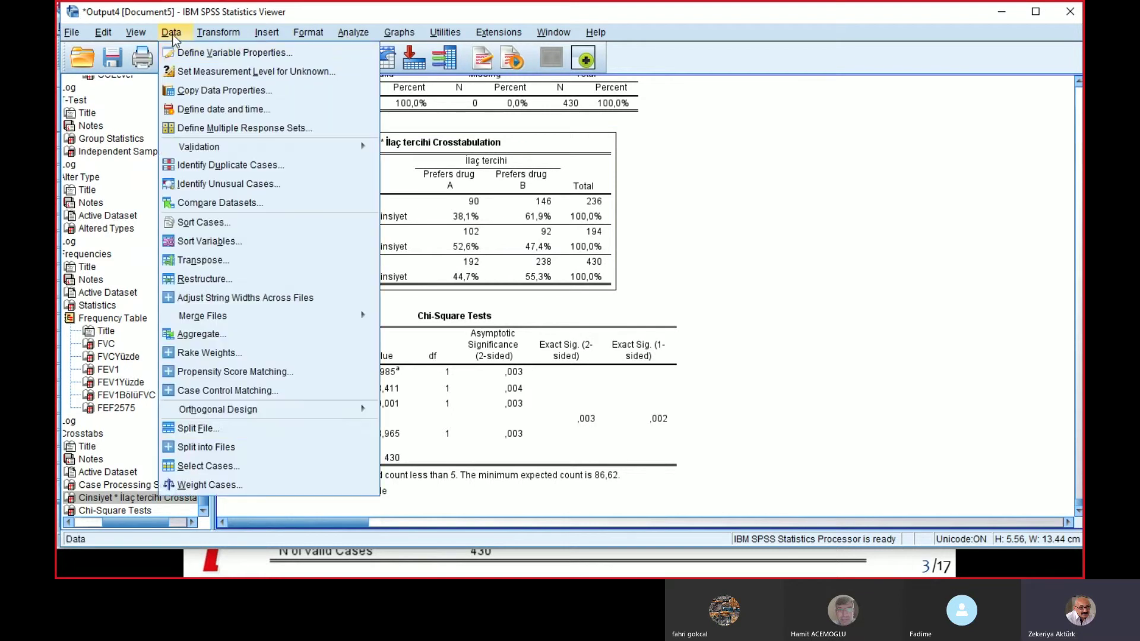
click(209, 466)
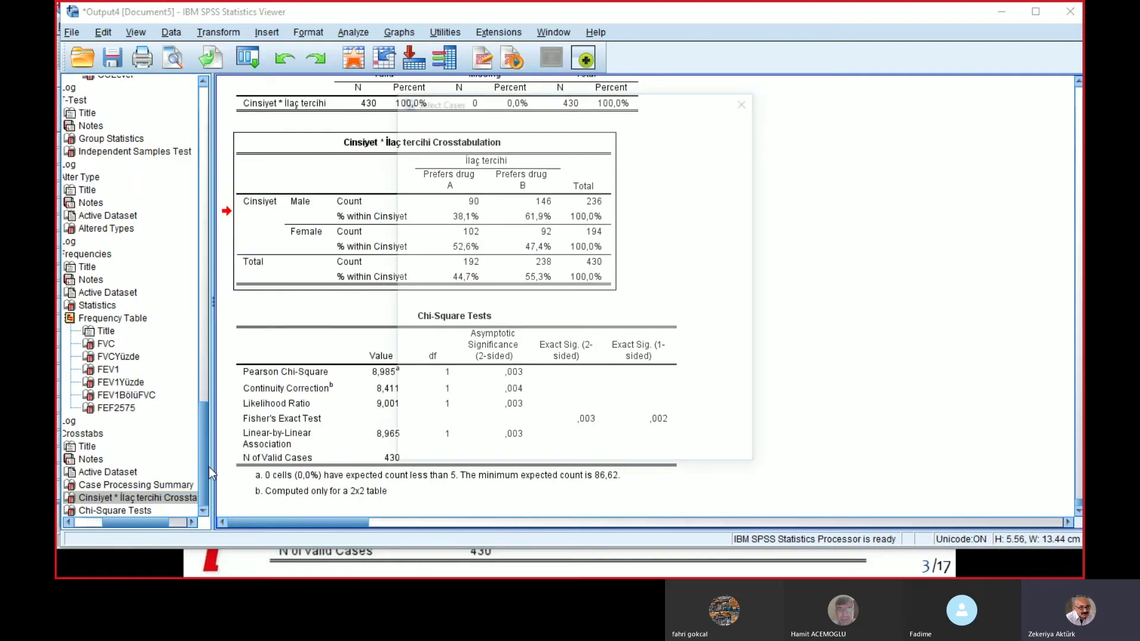
click(550, 193)
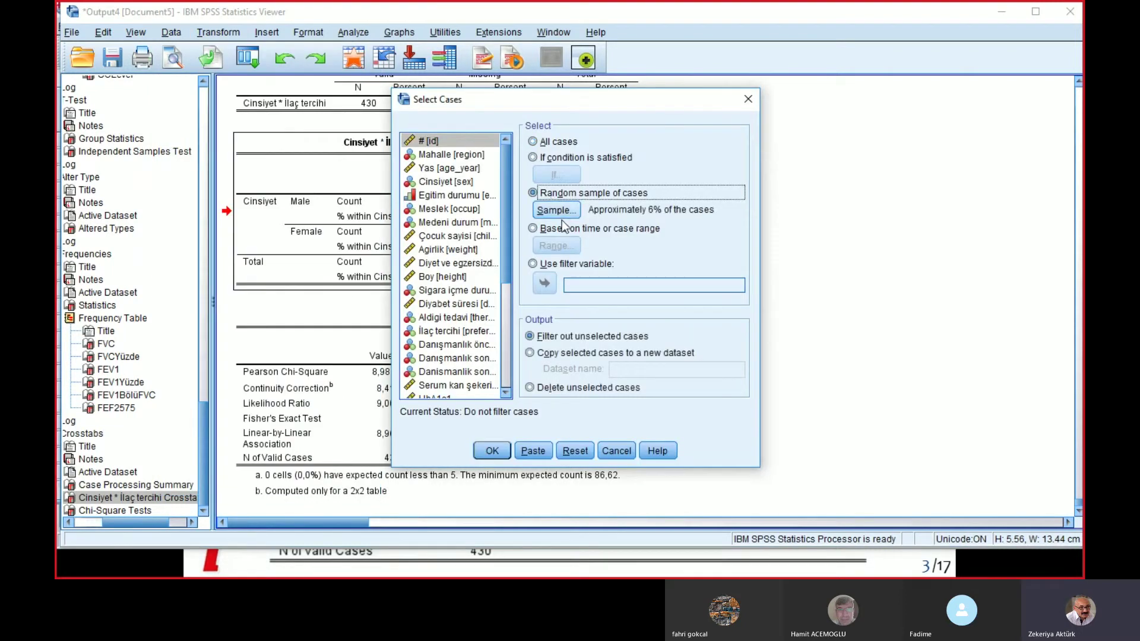
click(562, 211)
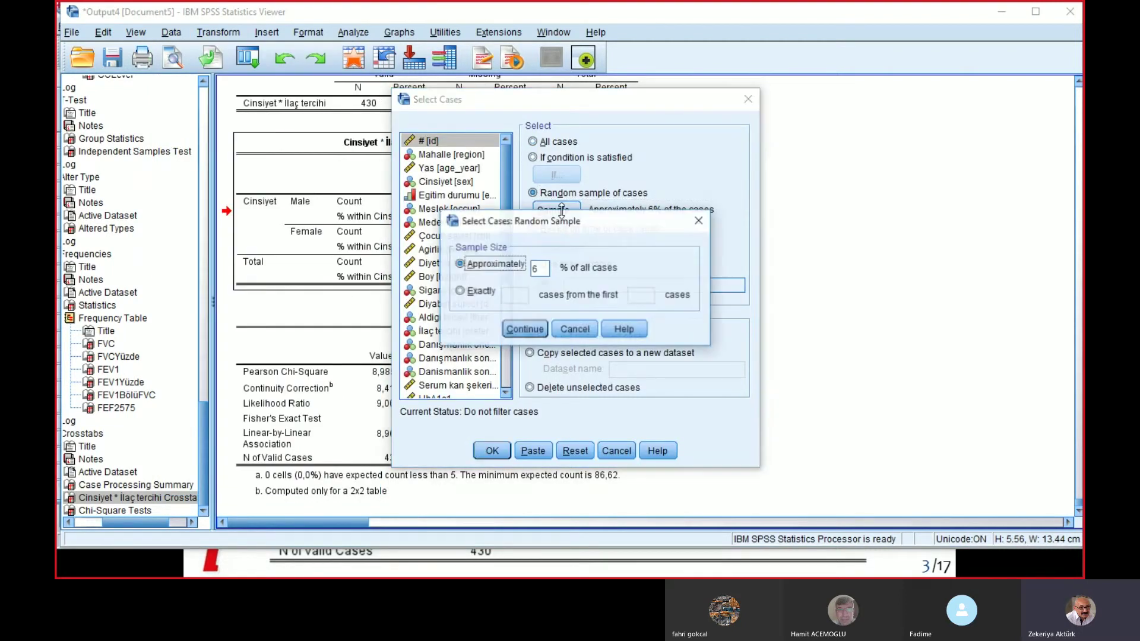
click(525, 330)
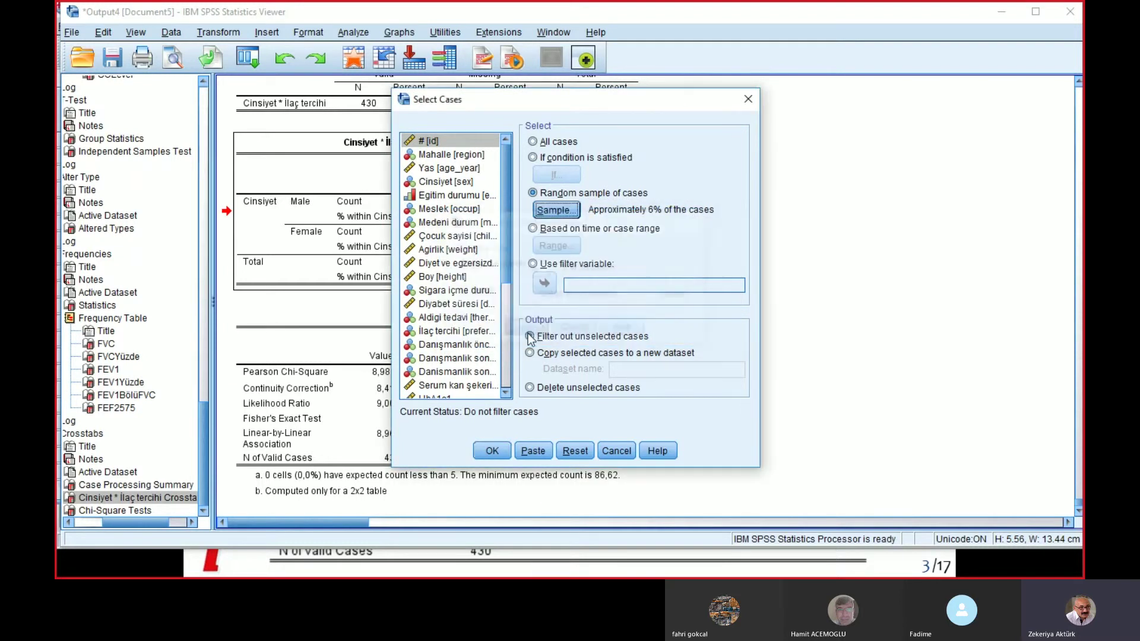
click(496, 456)
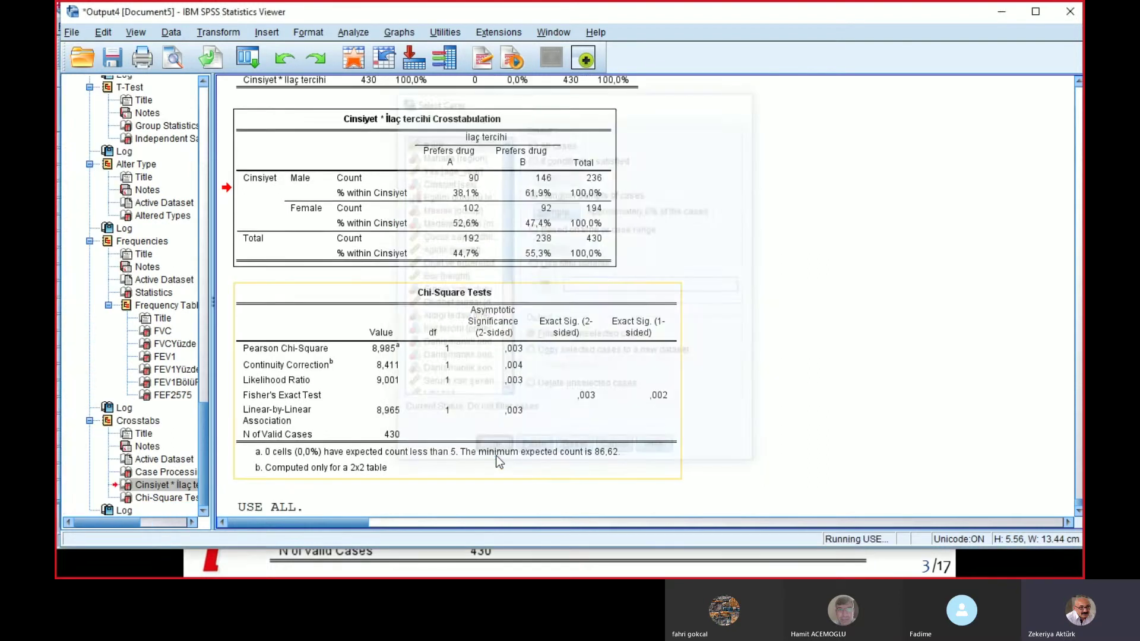
Step: Rerun the Cinsiyet by İlaç tercihi crosstabulation on the 6% random sample from the diyabet.sav data window
key(alt+Tab)
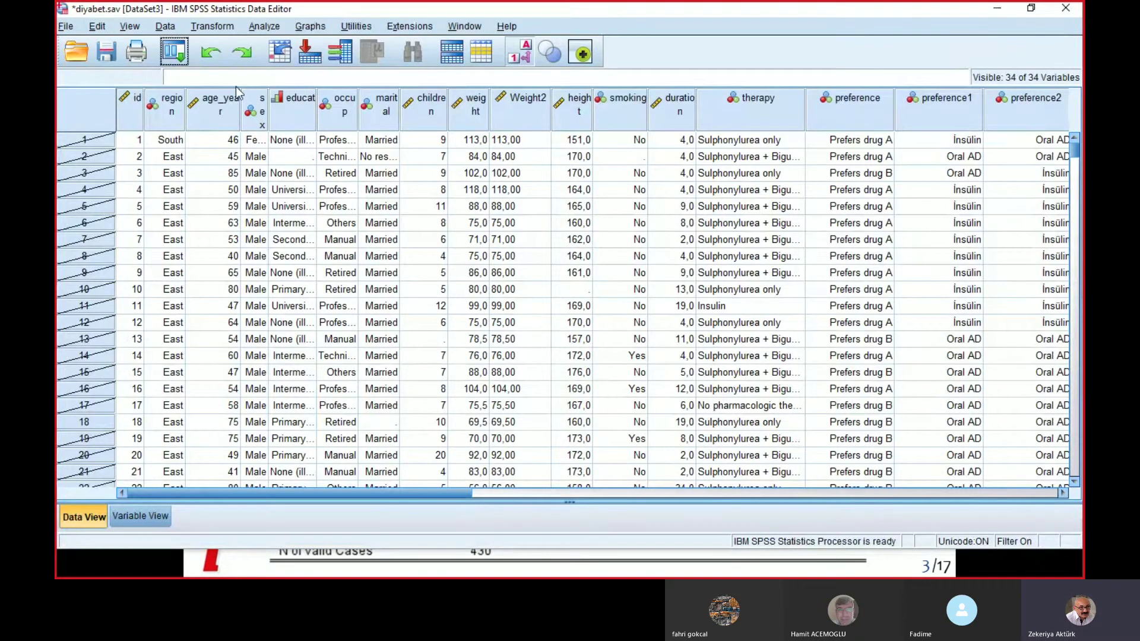
click(175, 52)
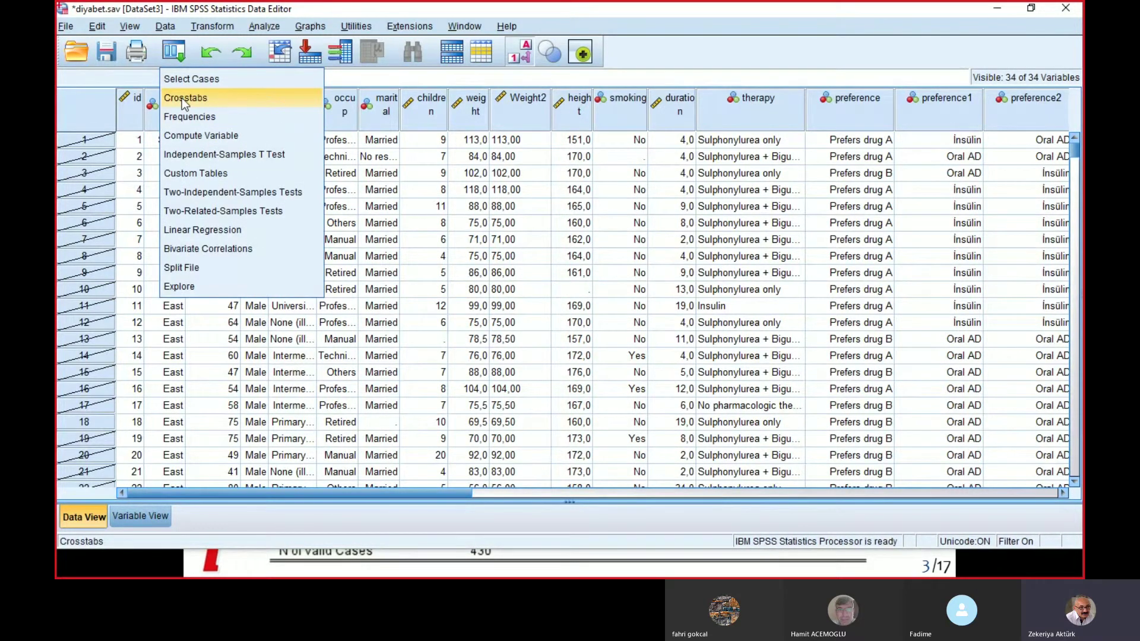
click(182, 98)
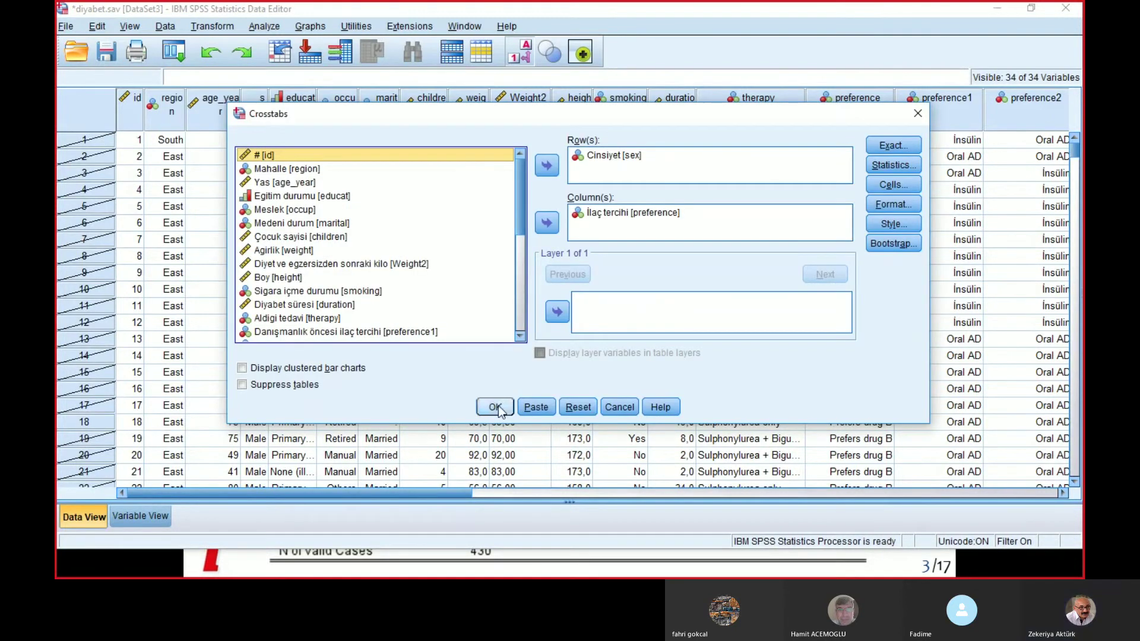
click(498, 405)
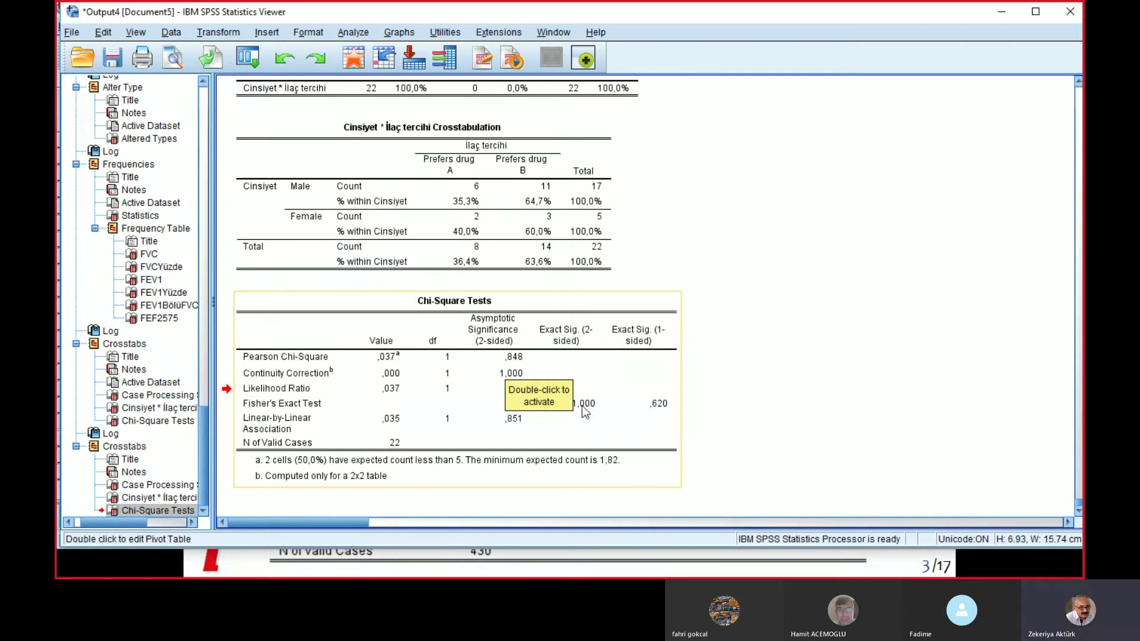
Step: Change the random sample size to approximately 7% of all cases and apply the case selection
click(244, 52)
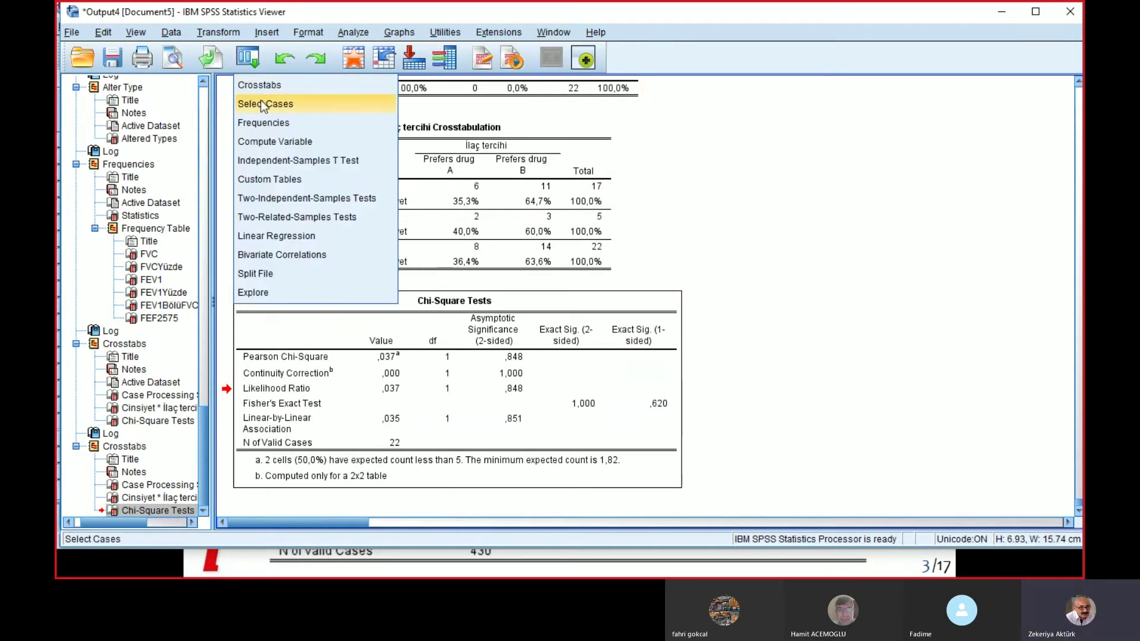
click(261, 103)
click(556, 209)
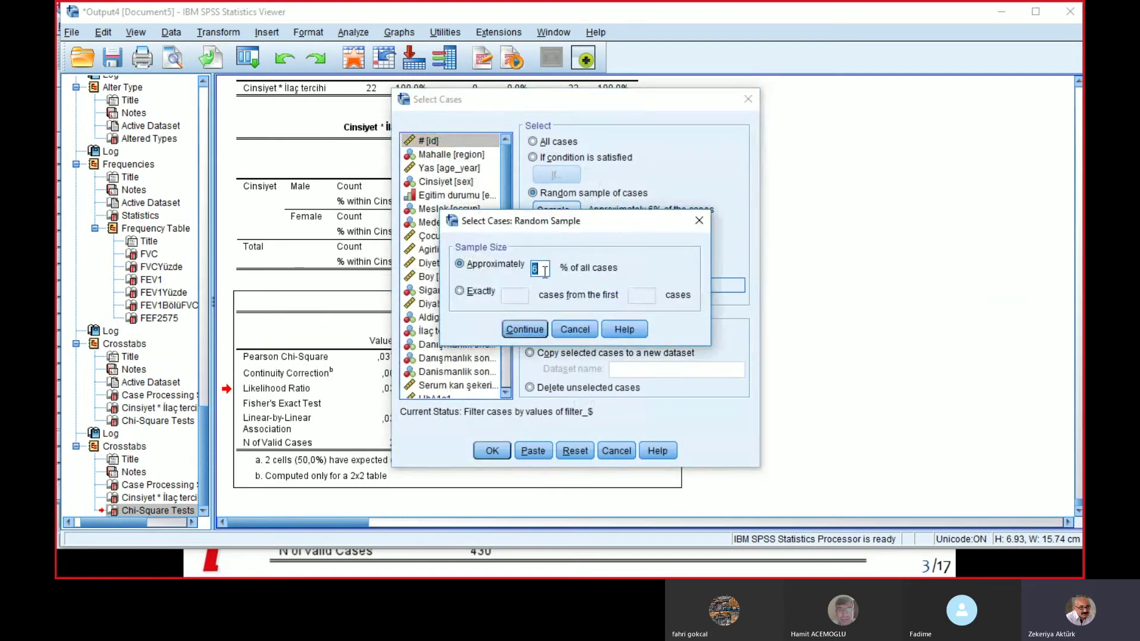
text(7)
click(523, 331)
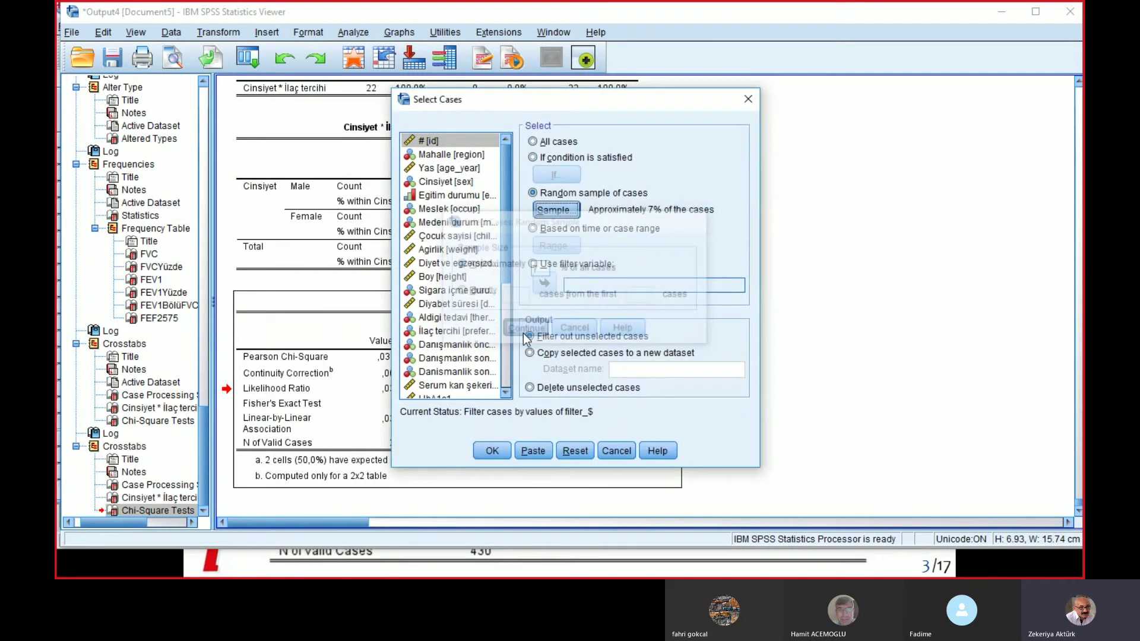
click(497, 451)
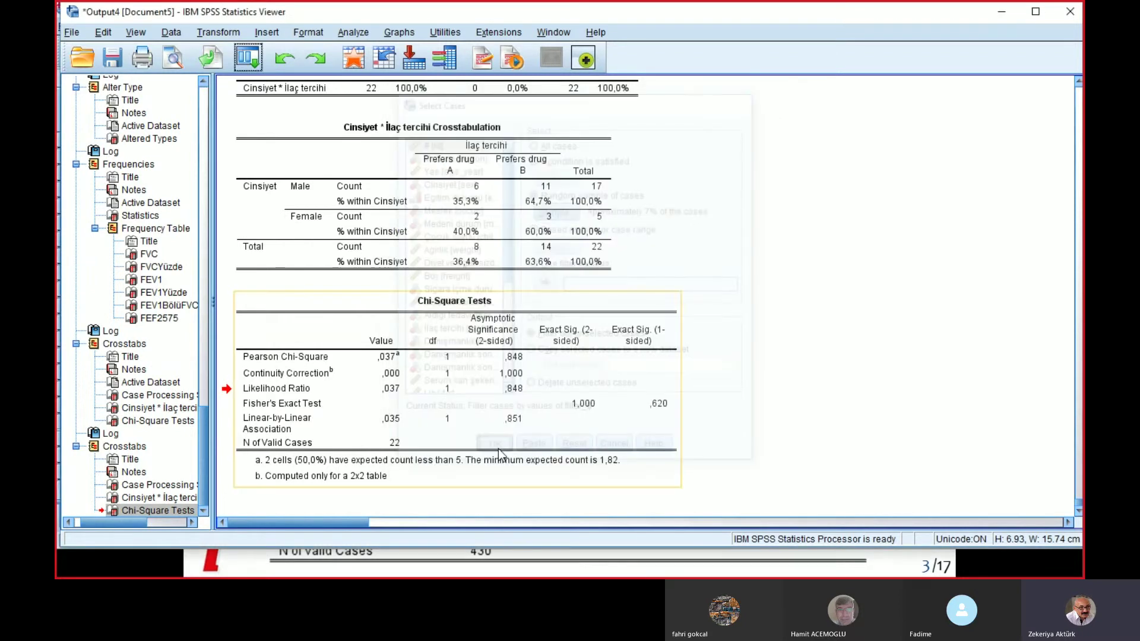
Step: Rerun the Cinsiyet by İlaç tercihi crosstabulation on the 7% random sample
click(248, 58)
click(259, 104)
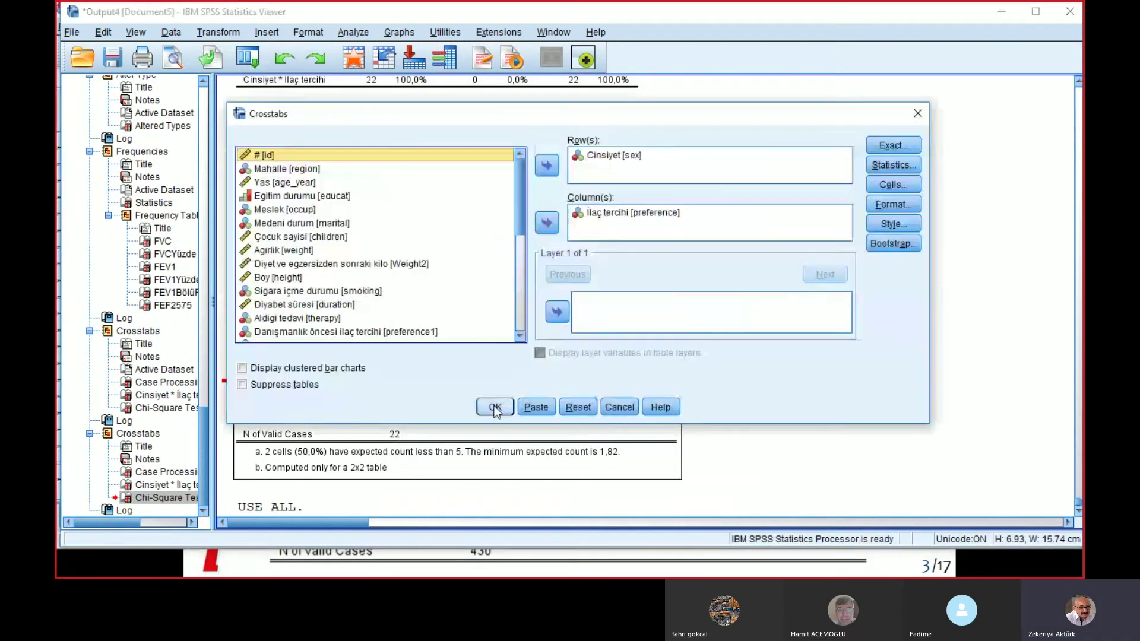
click(495, 408)
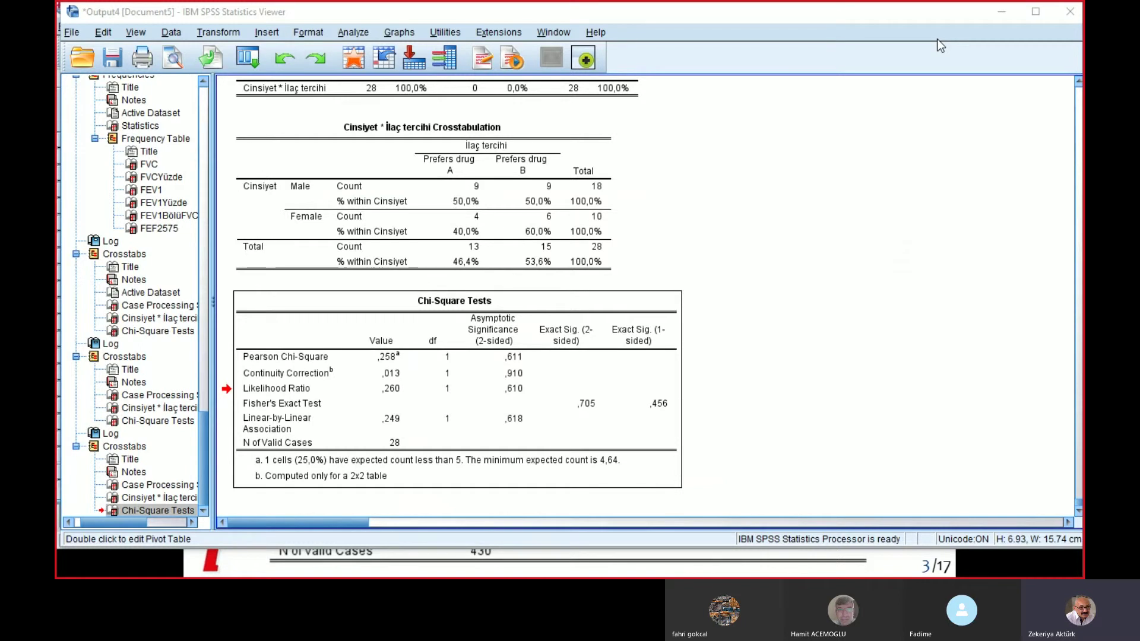
Step: Switch to the slide presentation and advance from the full-data crosstabulation to the slide on the 6% sample
key(alt+Tab)
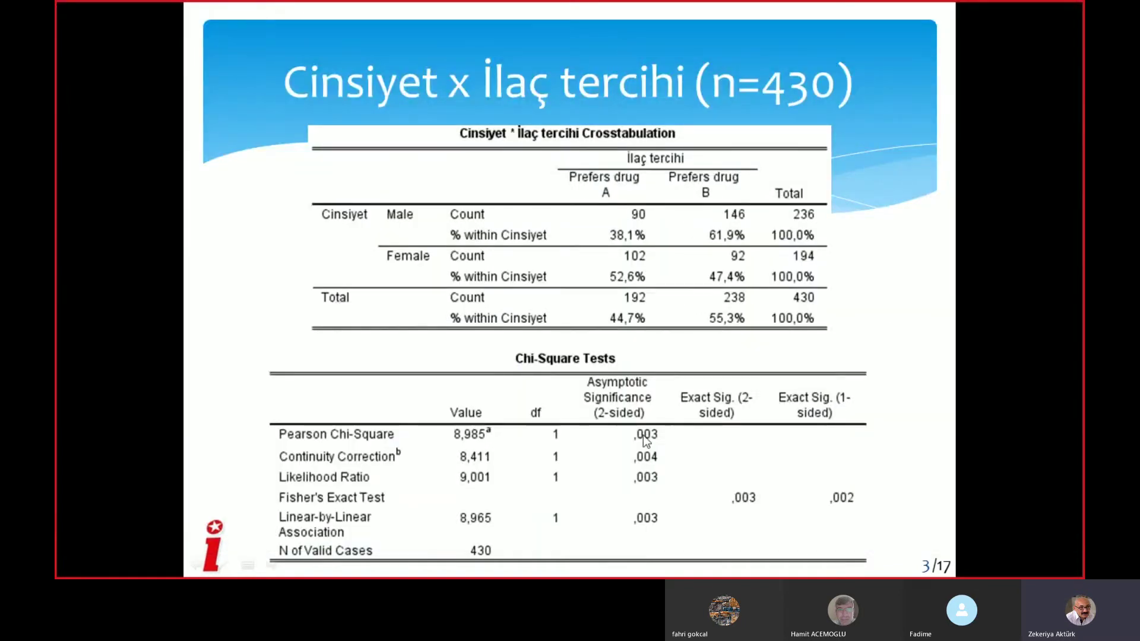
click(754, 501)
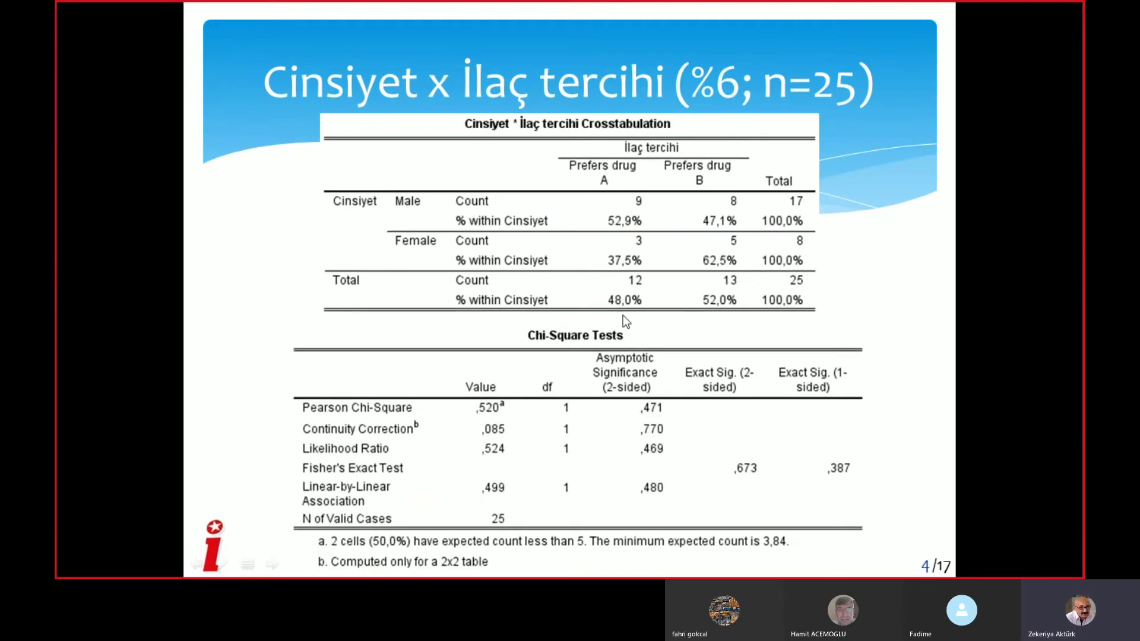